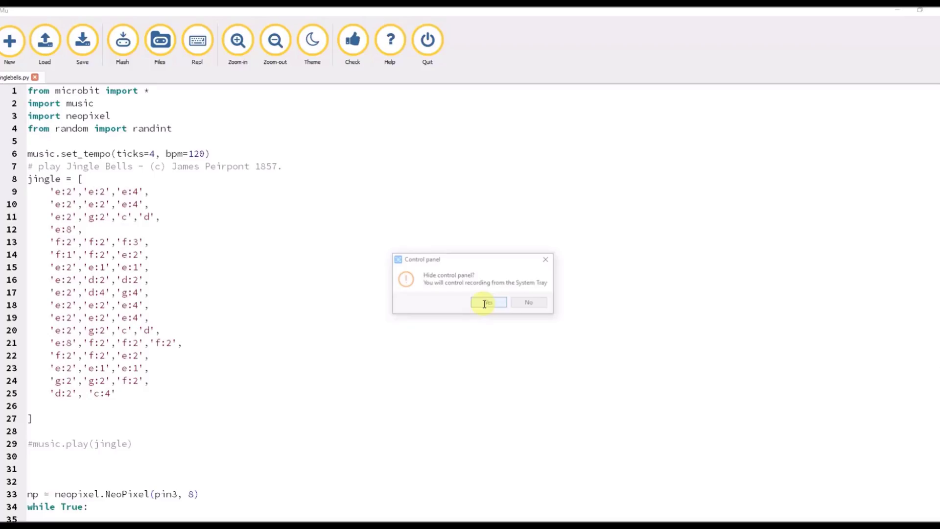
# Dismiss the startup dialog covering the jinglebells.py script in Mu
pyautogui.click(483, 304)
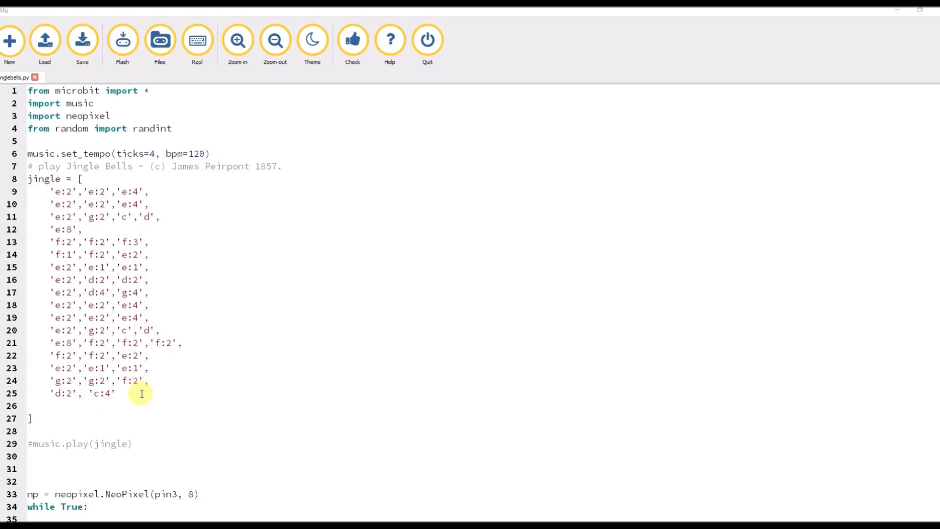
pyautogui.moveTo(143, 392)
pyautogui.mouseDown()
pyautogui.moveTo(108, 379)
pyautogui.moveTo(22, 180)
pyautogui.mouseUp()
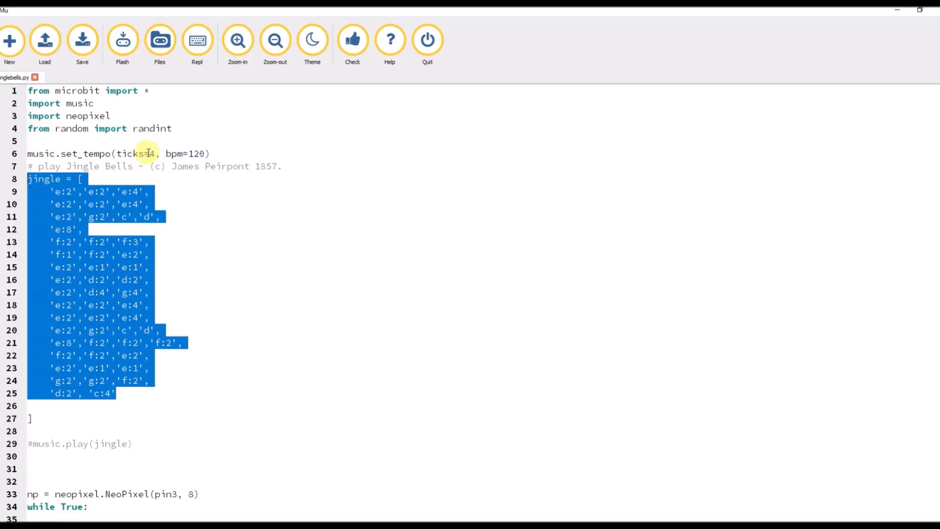
pyautogui.moveTo(167, 154); pyautogui.dragTo(207, 154)
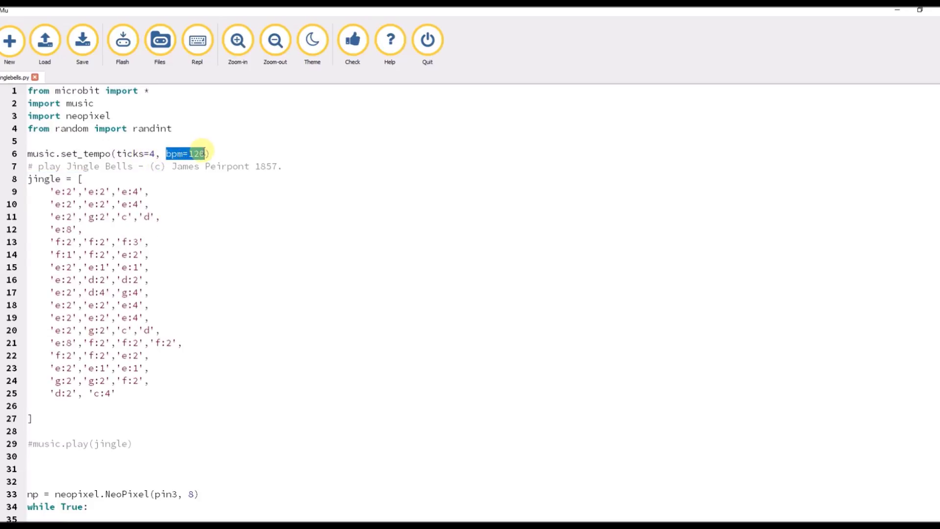
pyautogui.scroll(-1, 281, 364)
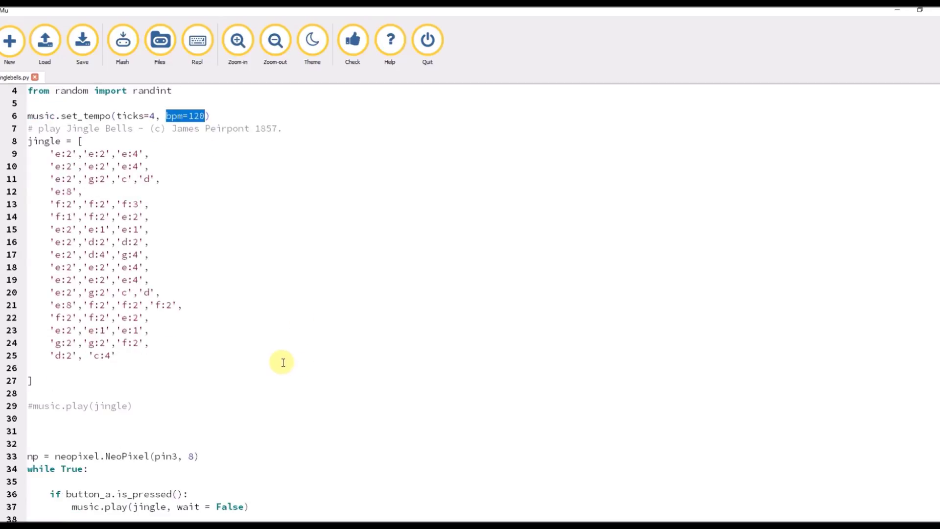
pyautogui.scroll(-1, 283, 362)
pyautogui.scroll(-1, 282, 362)
pyautogui.scroll(-2, 283, 362)
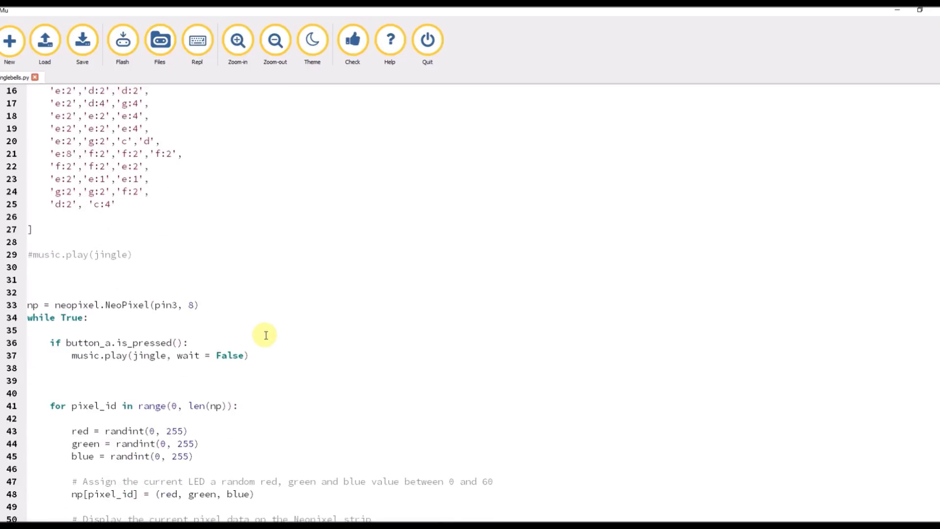
pyautogui.scroll(-1, 265, 334)
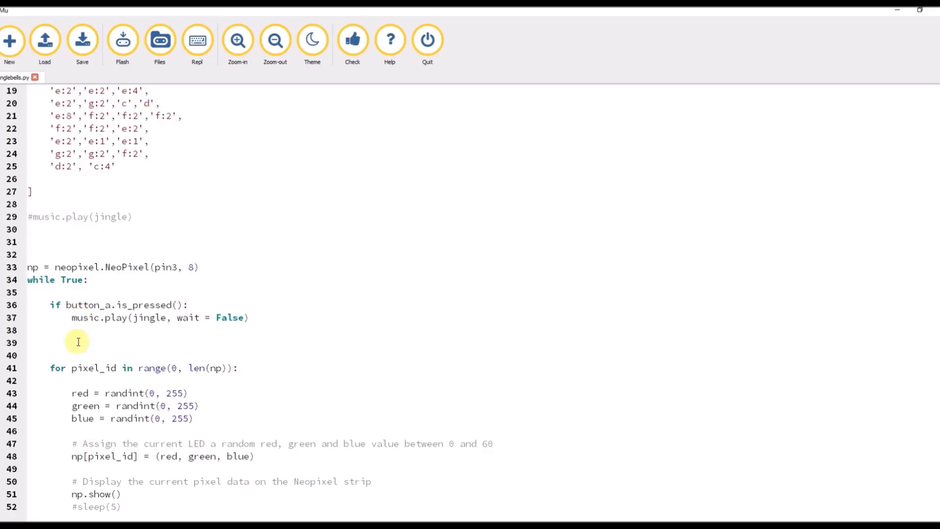
pyautogui.scroll(1, 172, 336)
pyautogui.scroll(2, 172, 337)
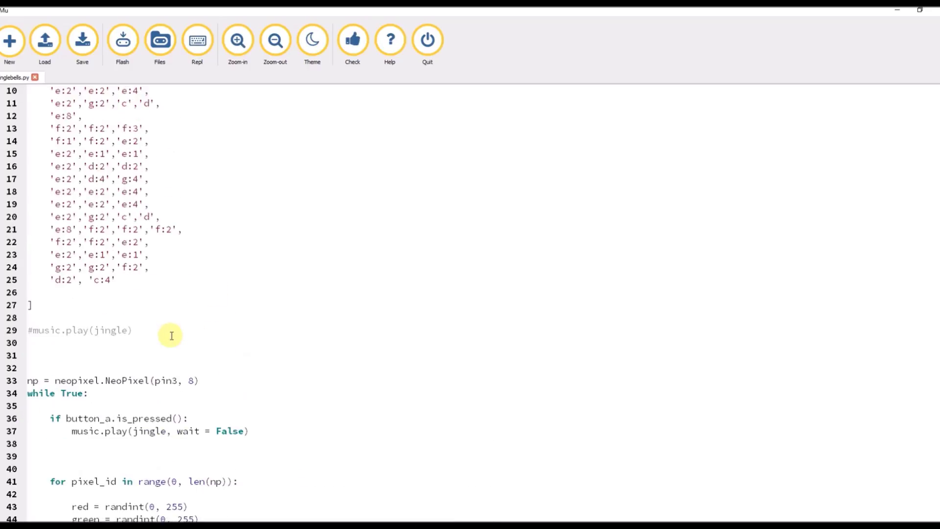
pyautogui.scroll(-1, 171, 345)
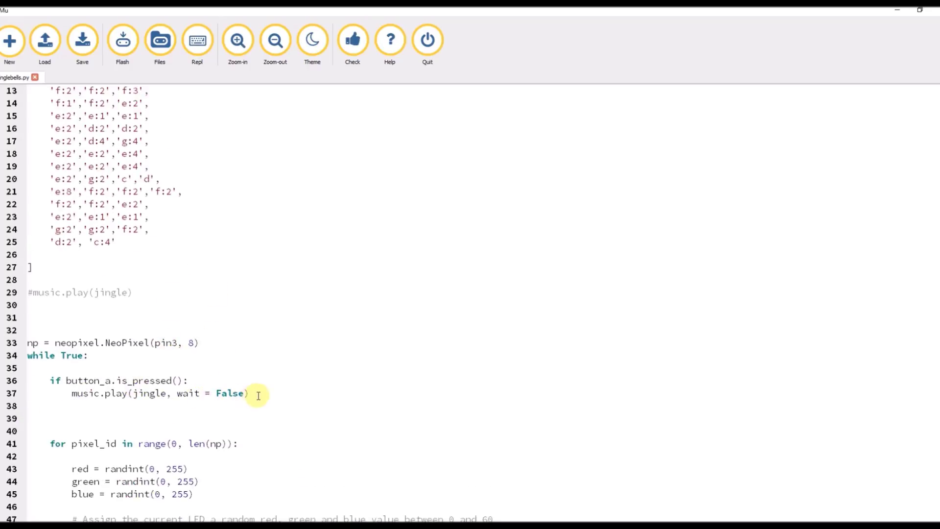
pyautogui.moveTo(250, 393)
pyautogui.mouseDown()
pyautogui.moveTo(101, 393)
pyautogui.moveTo(30, 380)
pyautogui.mouseUp()
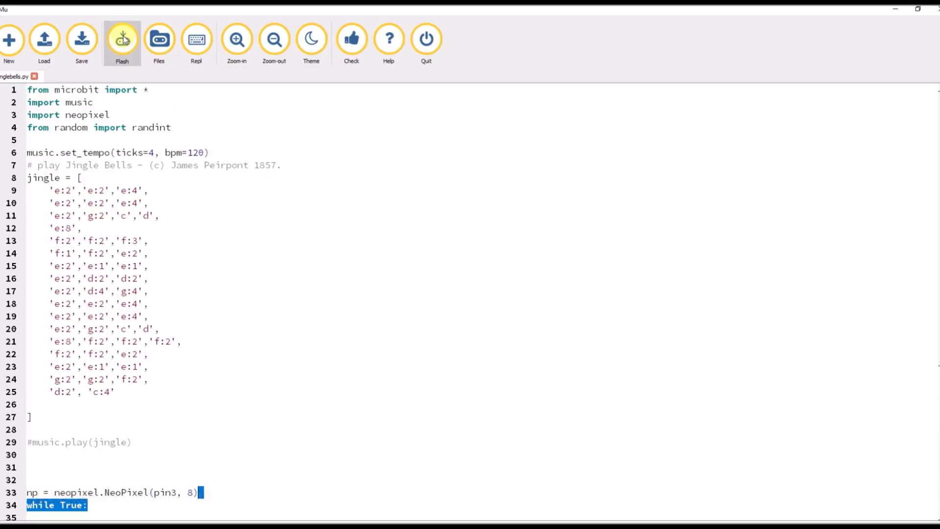
# Flash the unchanged Jingle Bells script to the micro:bit and acknowledge the flashing notice
pyautogui.click(124, 40)
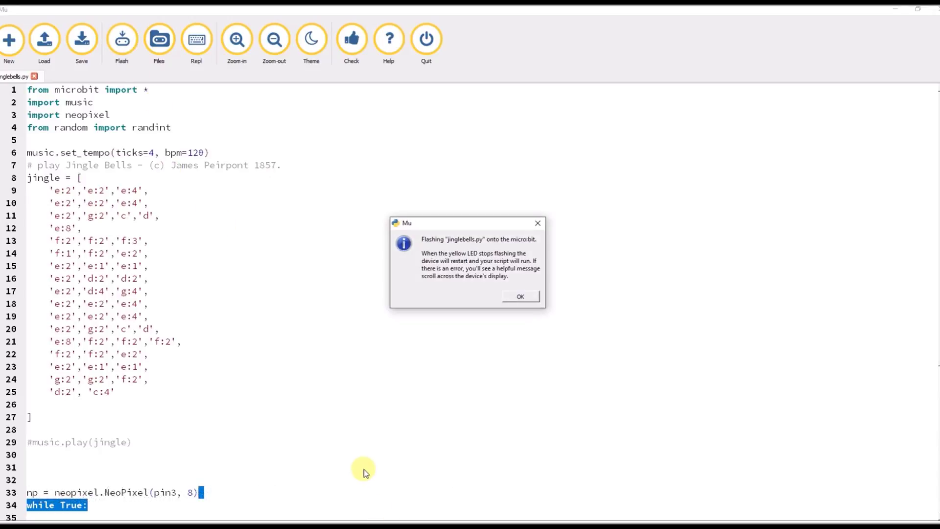
pyautogui.click(520, 298)
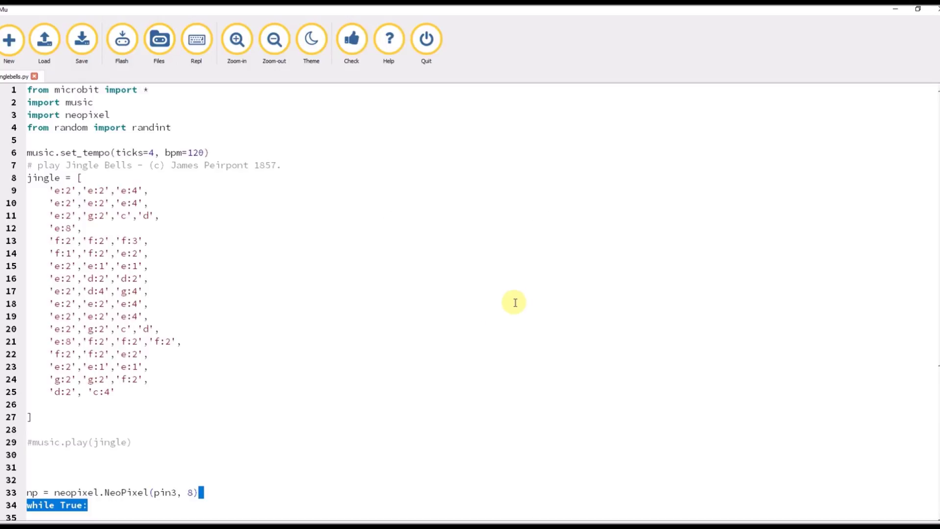